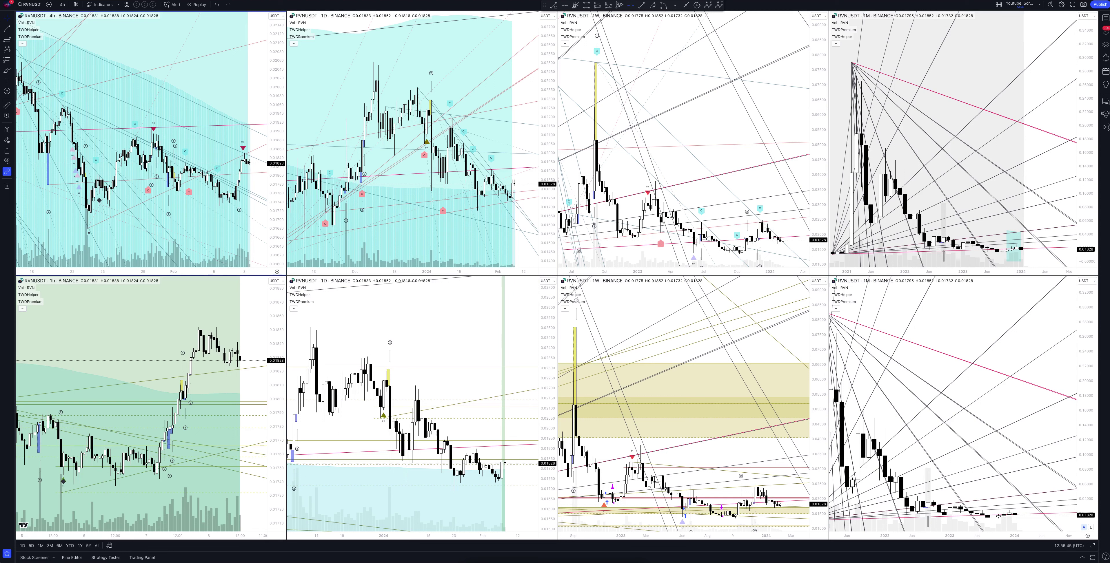
# Select the top-right monthly (1M) RVNUSDT pane as the active chart in the eight-chart layout
pyautogui.click(962, 143)
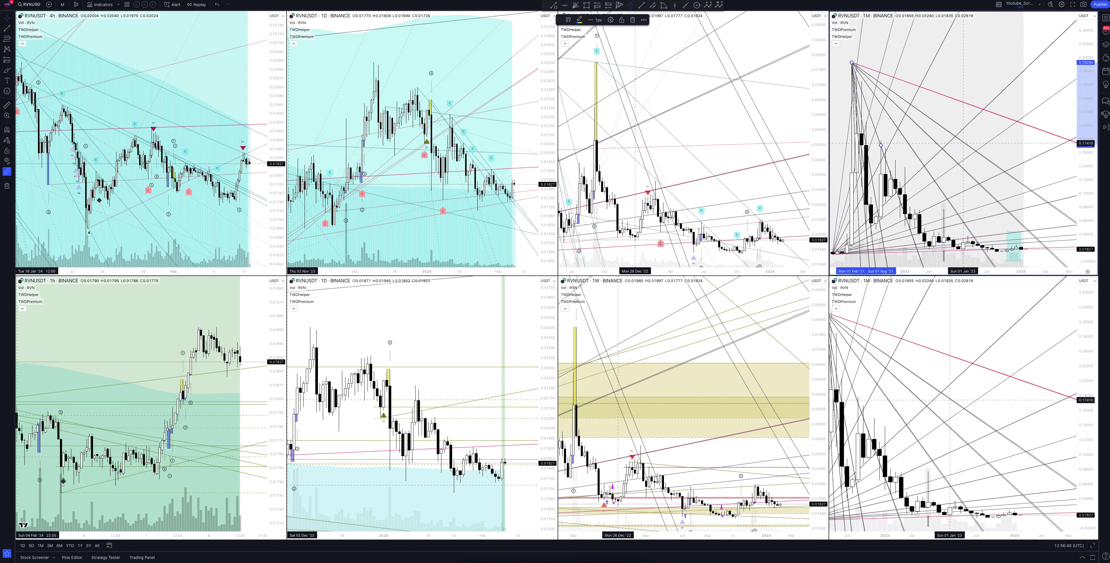
pyautogui.click(1093, 545)
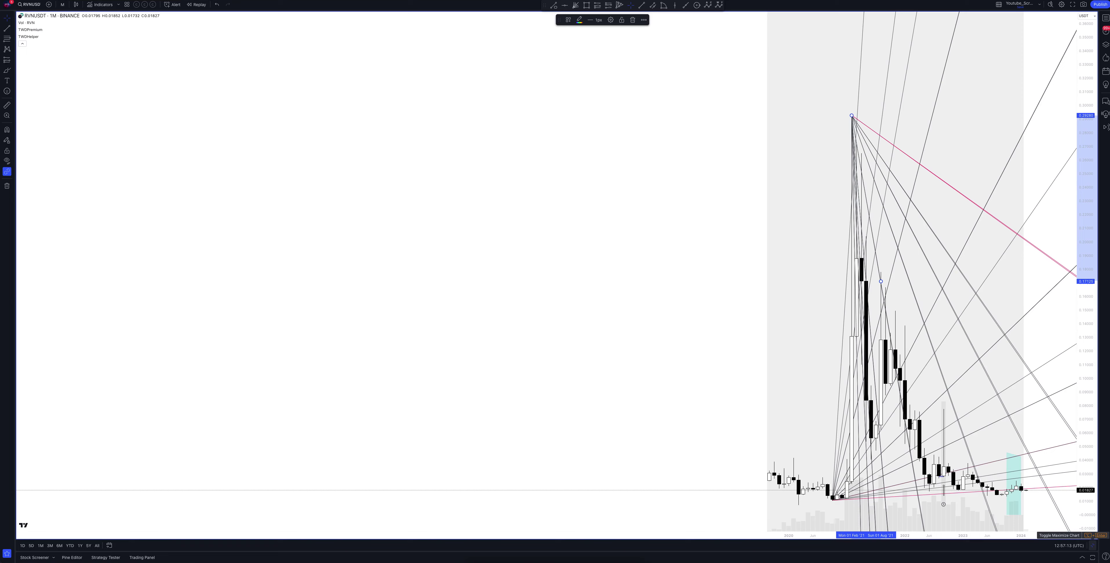
pyautogui.click(1092, 546)
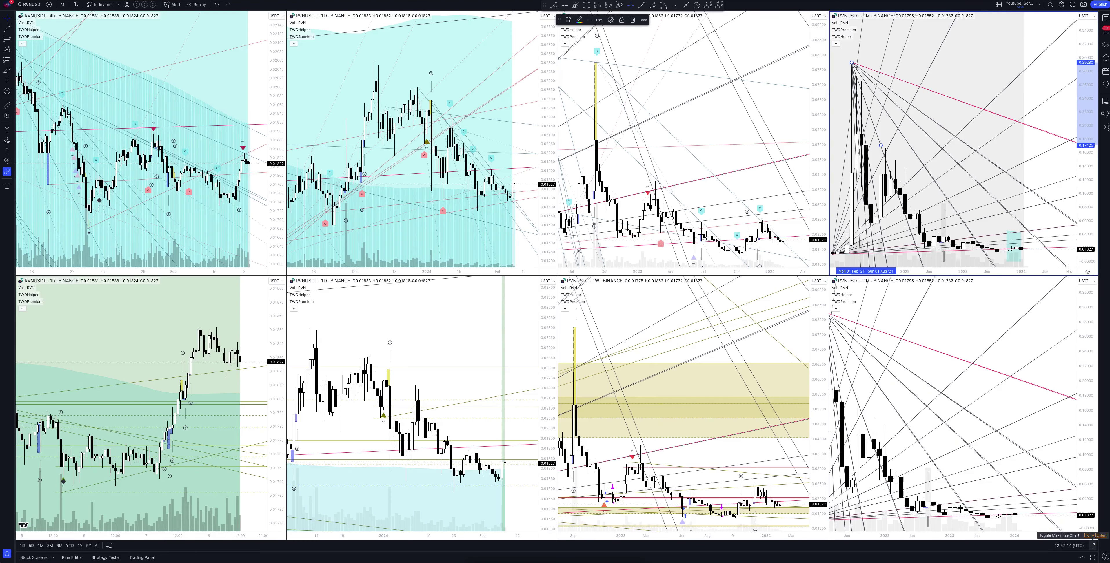
pyautogui.click(1092, 545)
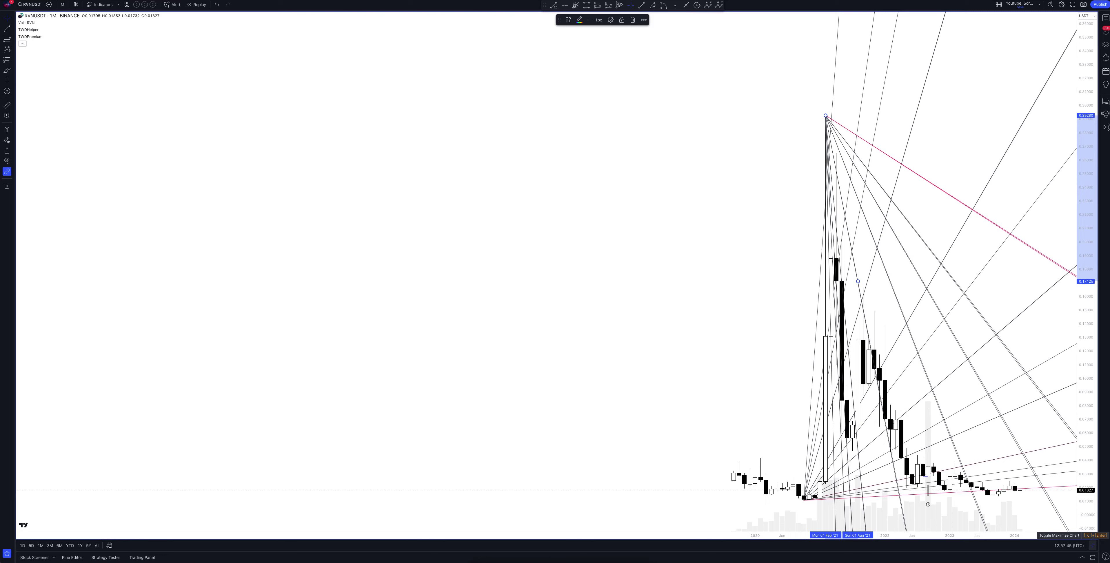
pyautogui.click(1093, 535)
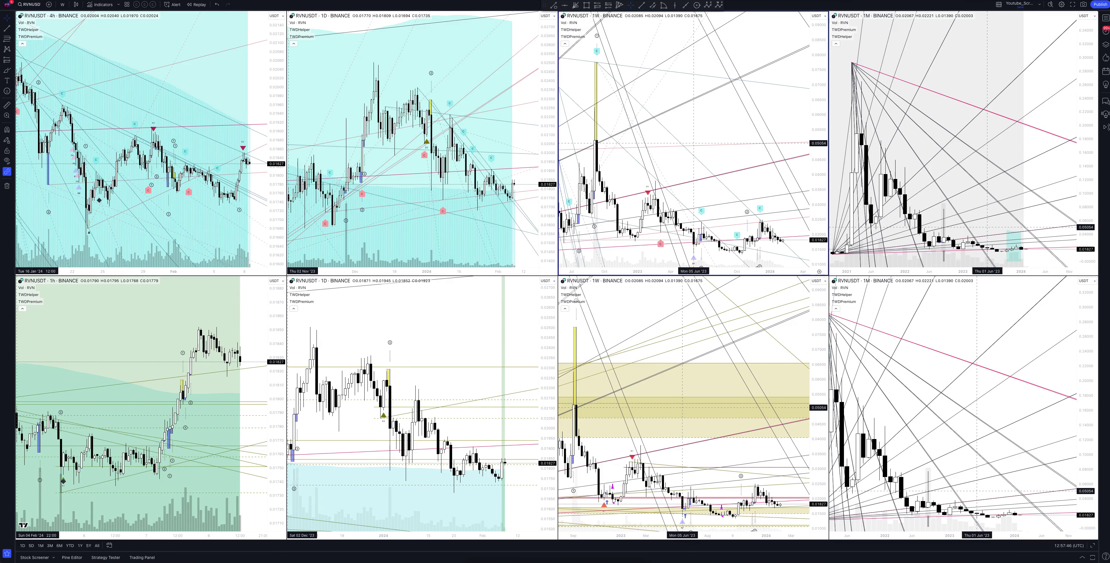
pyautogui.click(1092, 535)
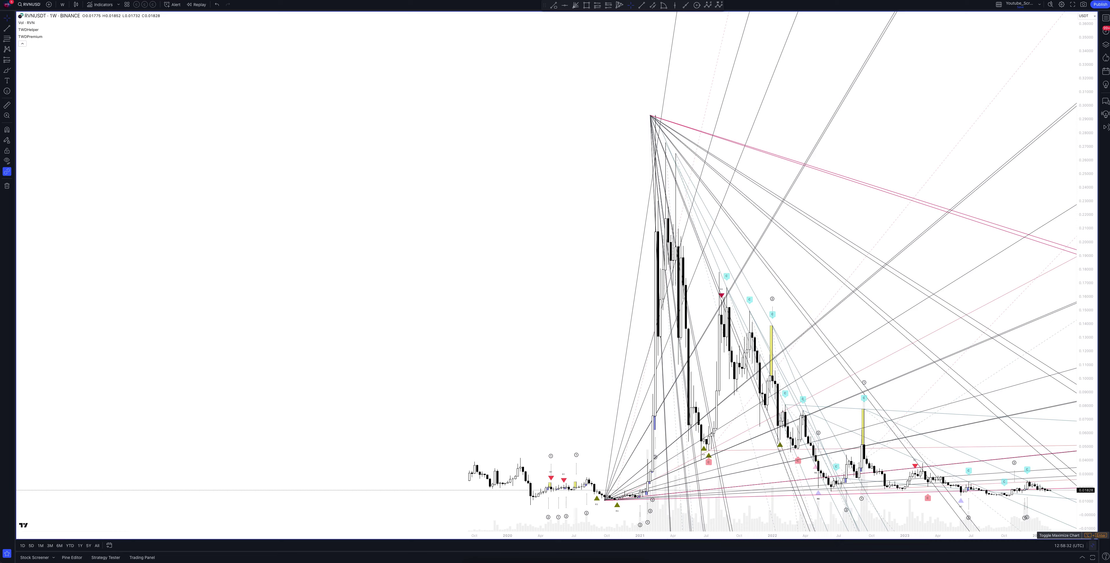
pyautogui.click(1092, 546)
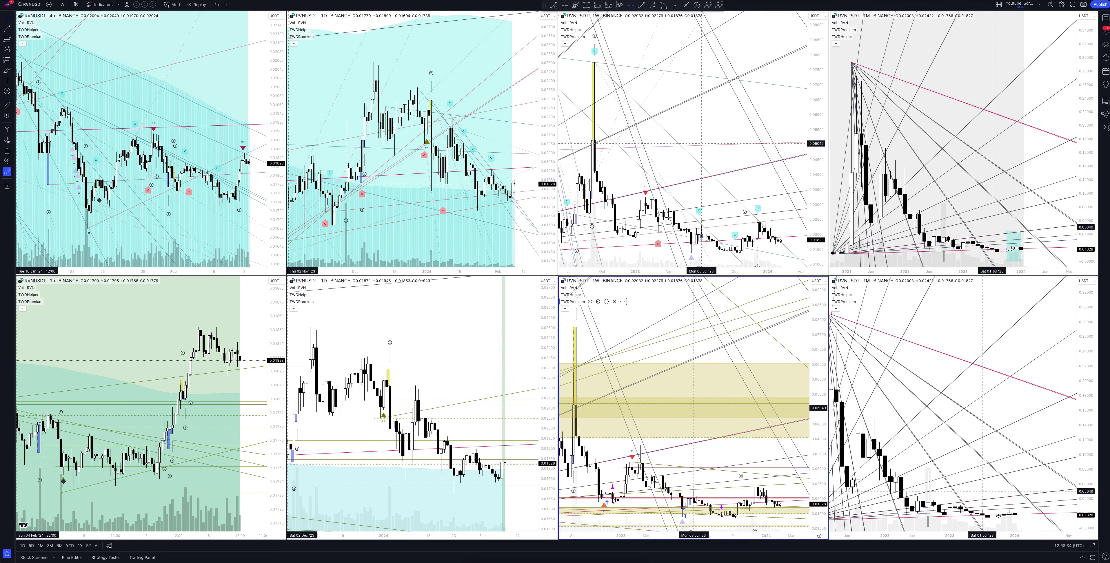
# Maximize the lower weekly RVNUSDT chart to full screen, then restore the eight-chart grid
pyautogui.hotkey('alt', 'Return')
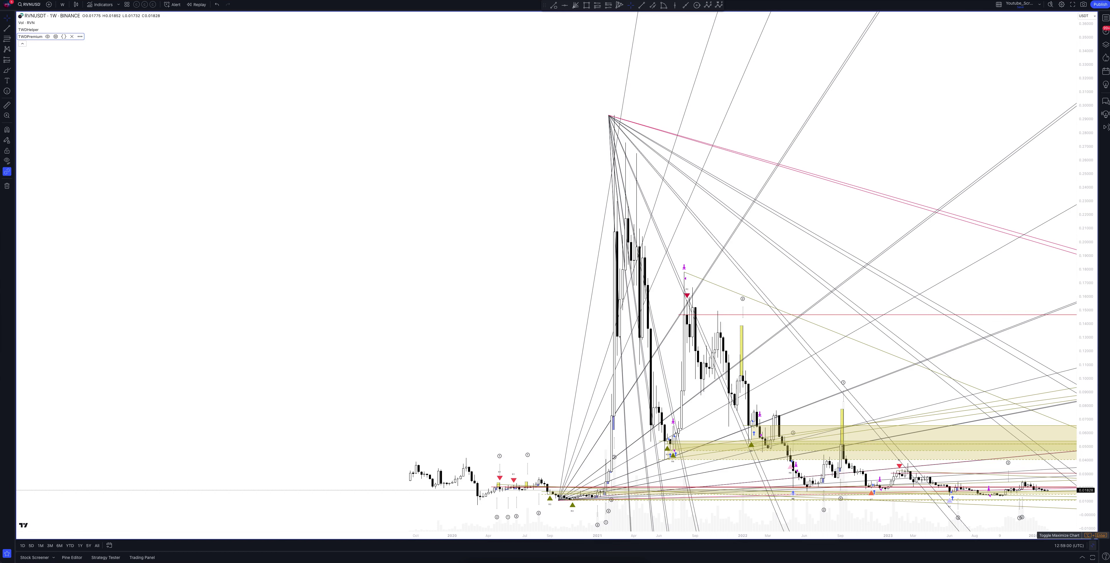
pyautogui.click(1092, 535)
# Maximize the upper daily chart, return to the grid, then maximize the lower daily chart
pyautogui.hotkey('alt', 'Return')
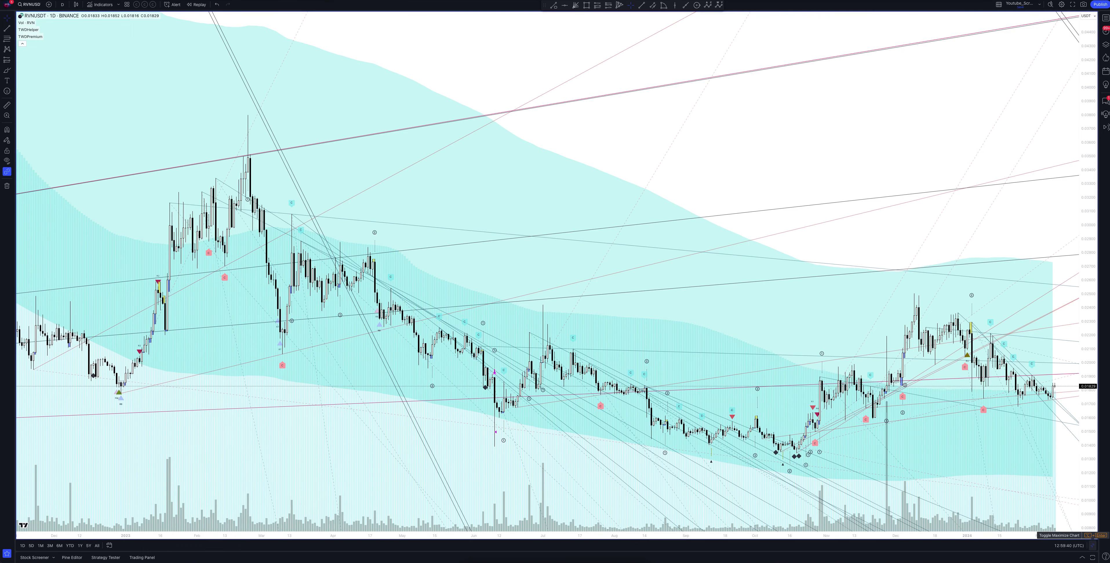
pyautogui.click(1092, 546)
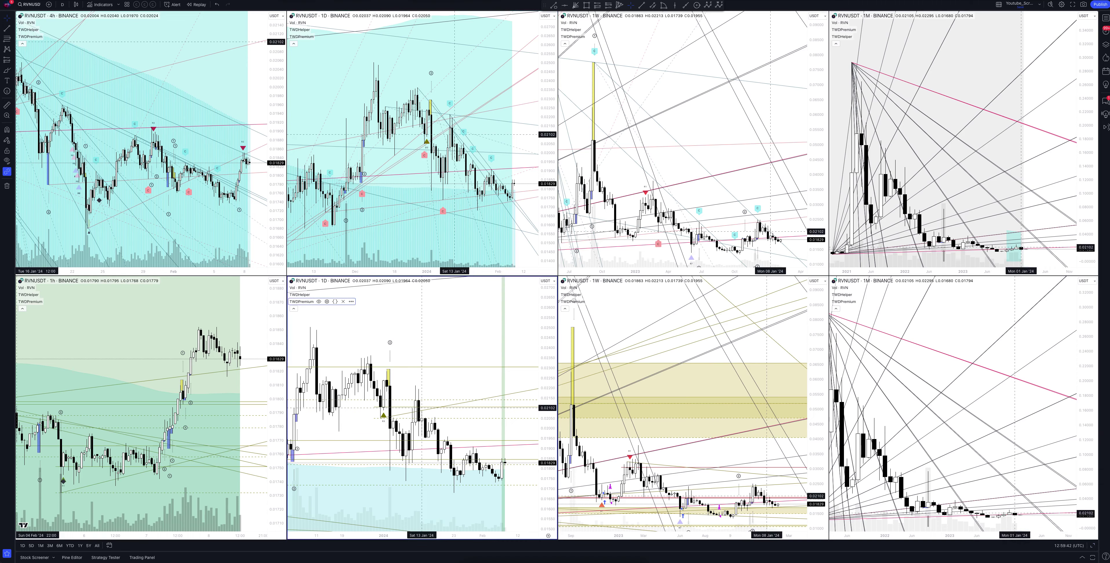
pyautogui.click(1092, 546)
# Show the Strategy Tester overview with TWGPremium's 28 closed trades and equity curve
pyautogui.click(1094, 536)
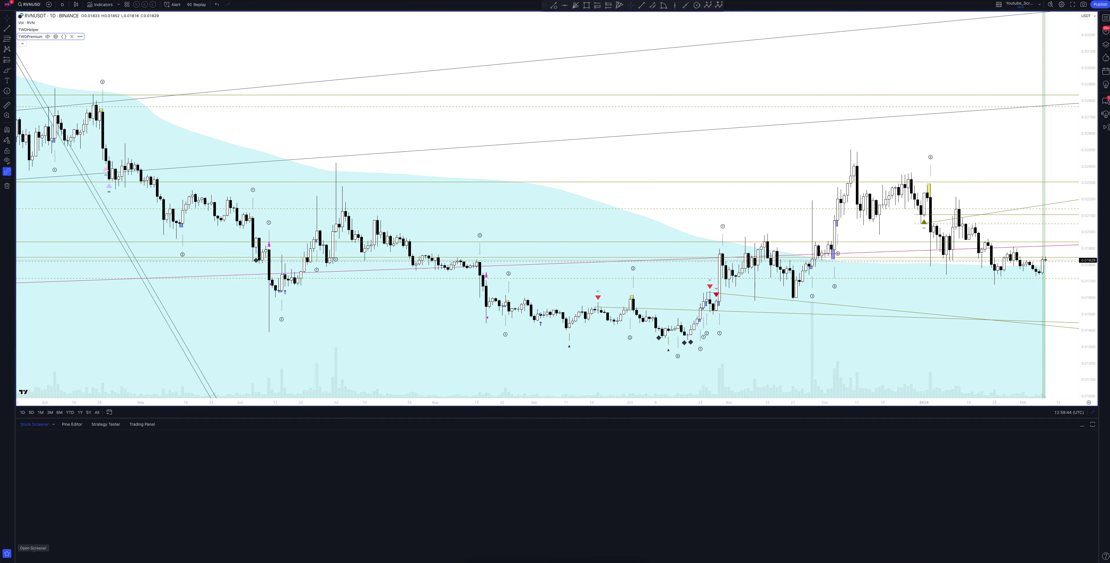
pyautogui.click(106, 424)
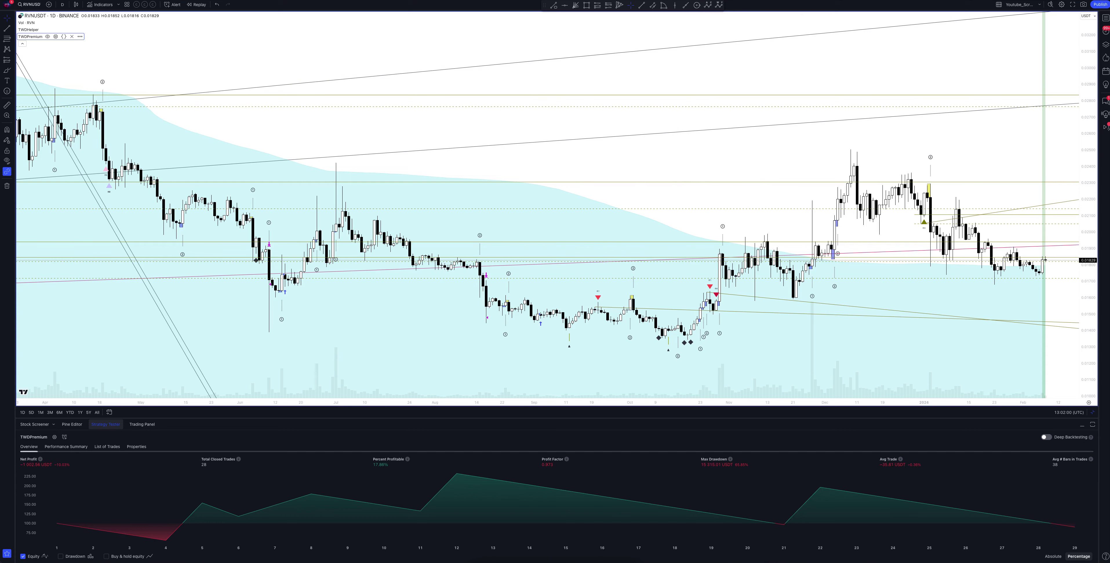
# Swap the full-screen view from the 4h chart to the 1h RVNUSDT chart
pyautogui.hotkey('alt', 'Return')
pyautogui.hotkey('alt', 'Return')
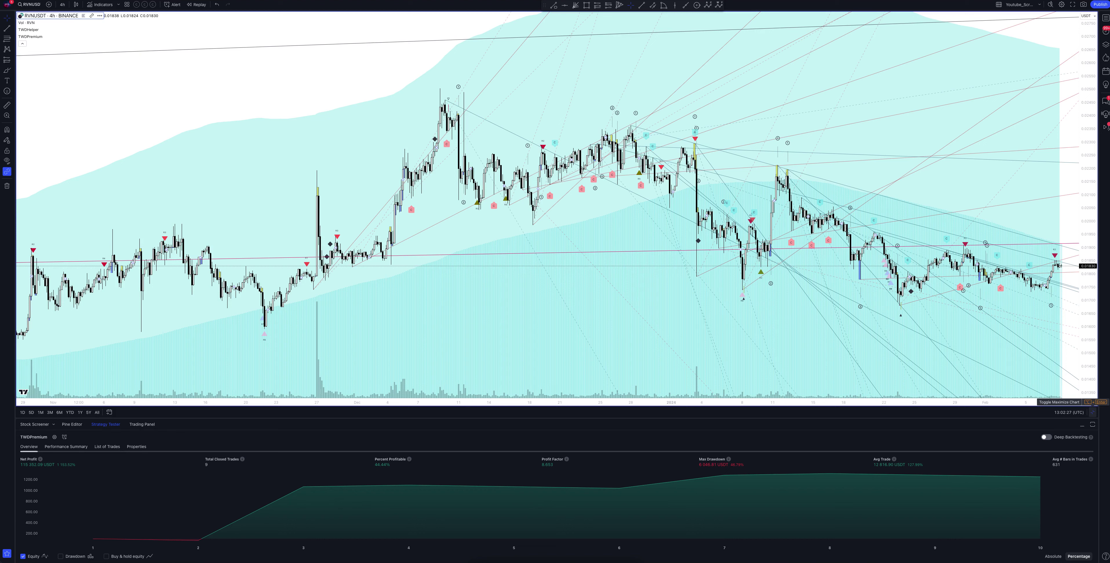
pyautogui.click(1094, 403)
pyautogui.click(142, 301)
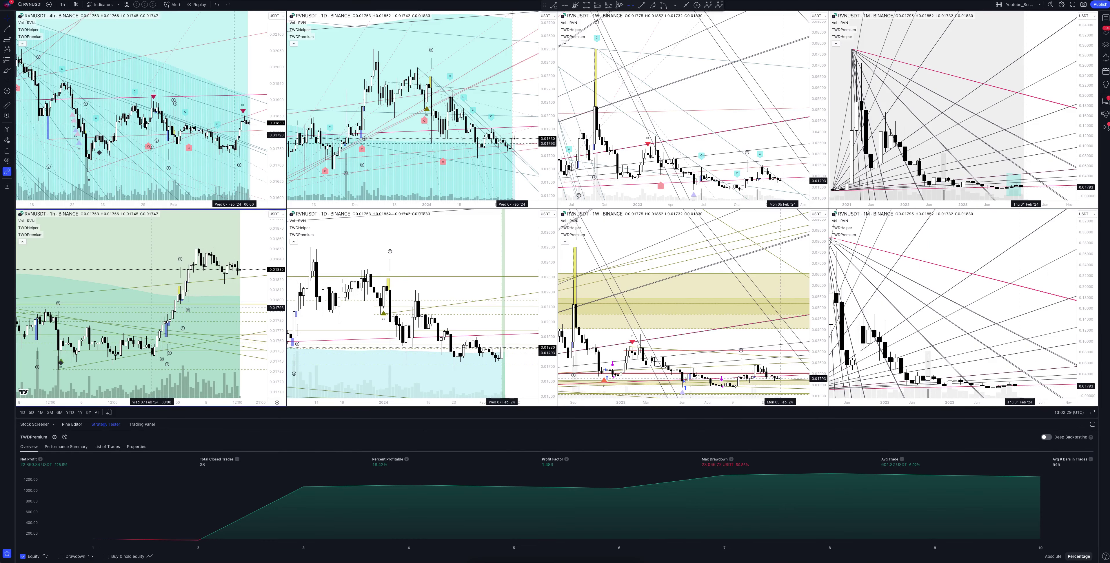
pyautogui.click(1094, 403)
# Set the chart to the 2-hour timeframe, showing 52 closed trades, and reopen the interval list
pyautogui.click(62, 5)
pyautogui.click(67, 158)
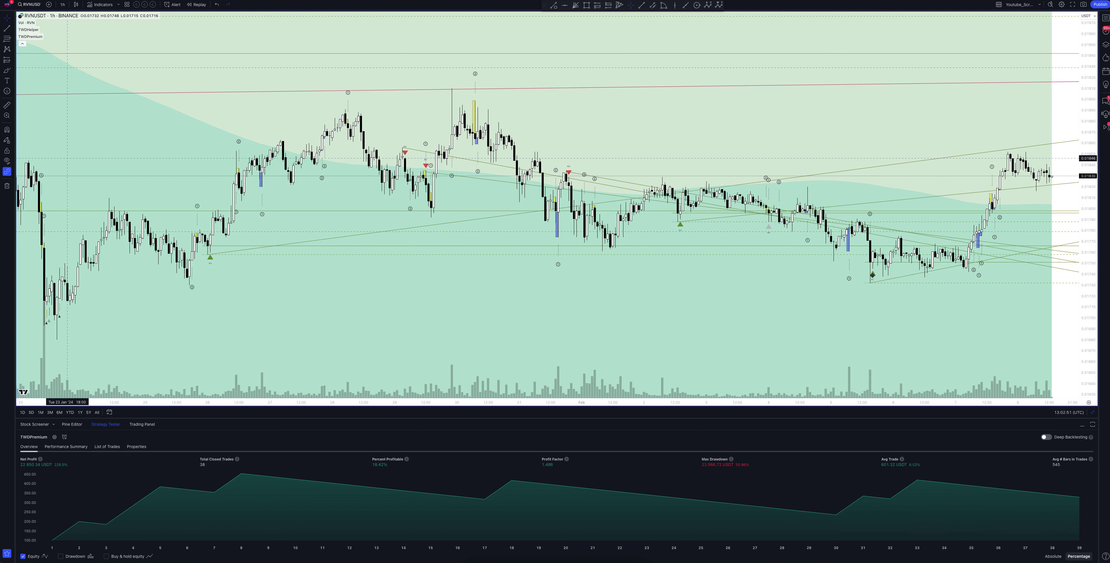
pyautogui.click(63, 4)
pyautogui.click(68, 168)
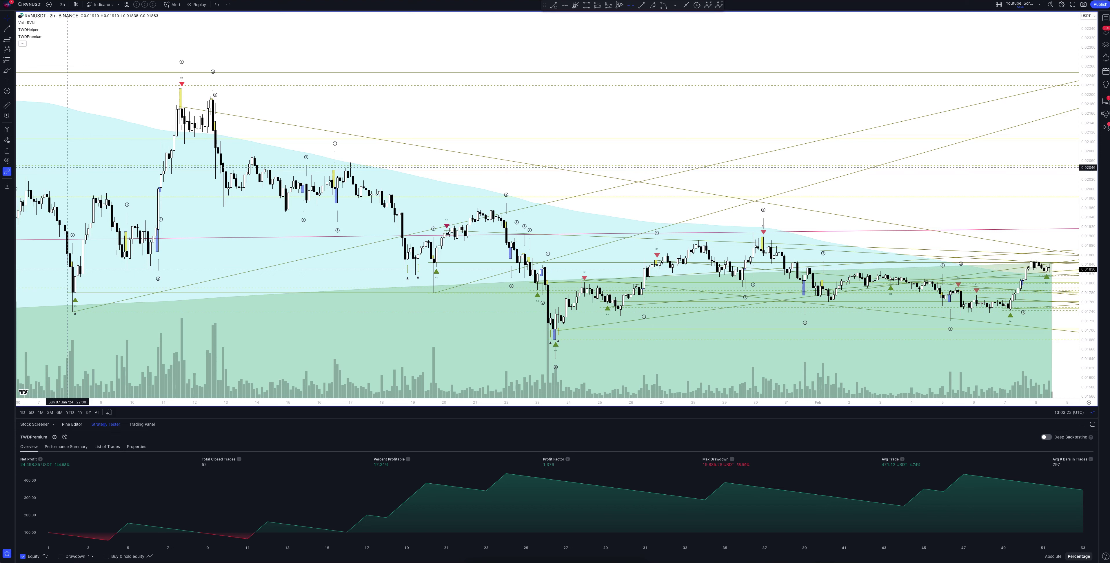
pyautogui.click(63, 4)
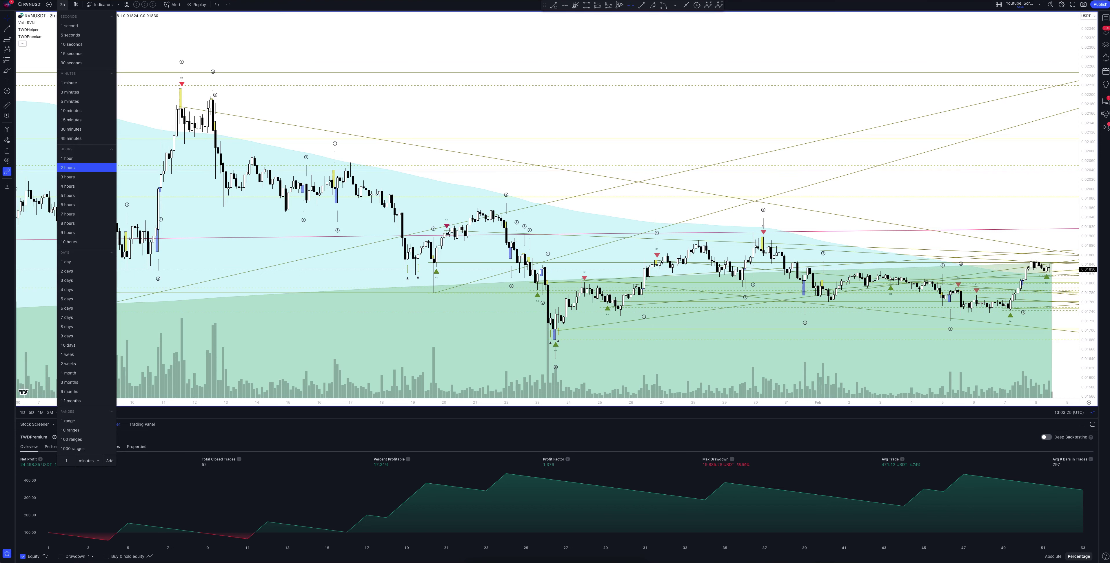
# Set the chart to 3 hours, review the 51-trade backtest, and reopen the interval list
pyautogui.click(67, 177)
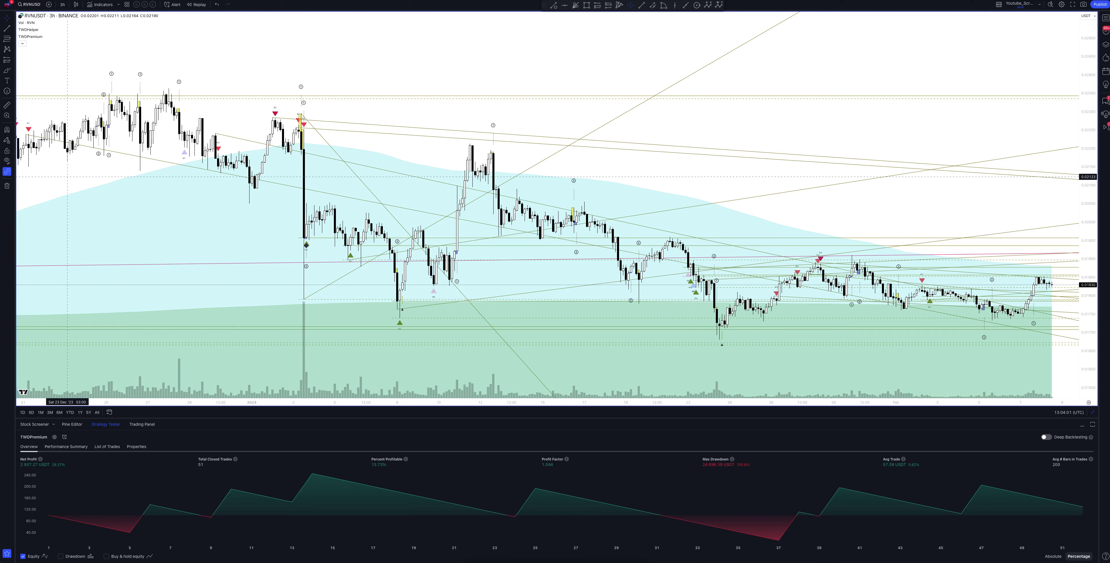
pyautogui.click(63, 4)
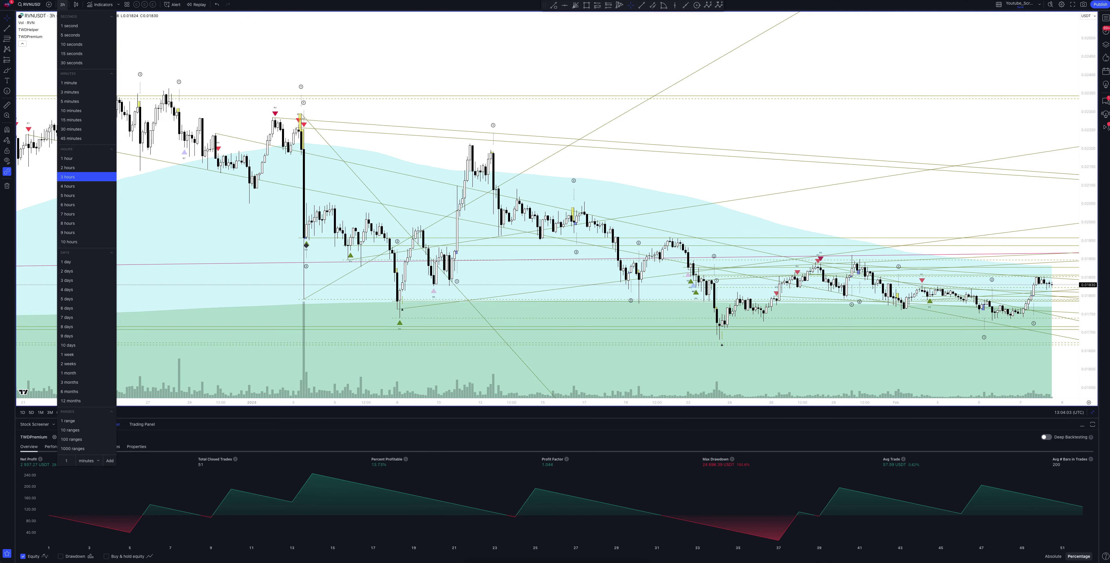
# Set the chart to 4 hours, review the 45-trade backtest, and reopen the interval list
pyautogui.click(67, 186)
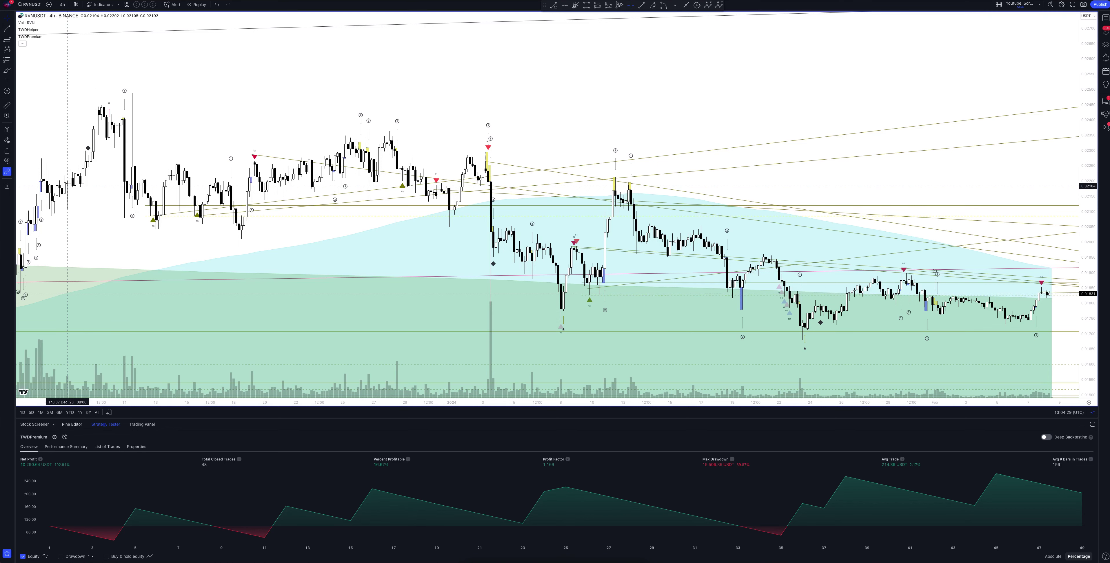
pyautogui.click(62, 5)
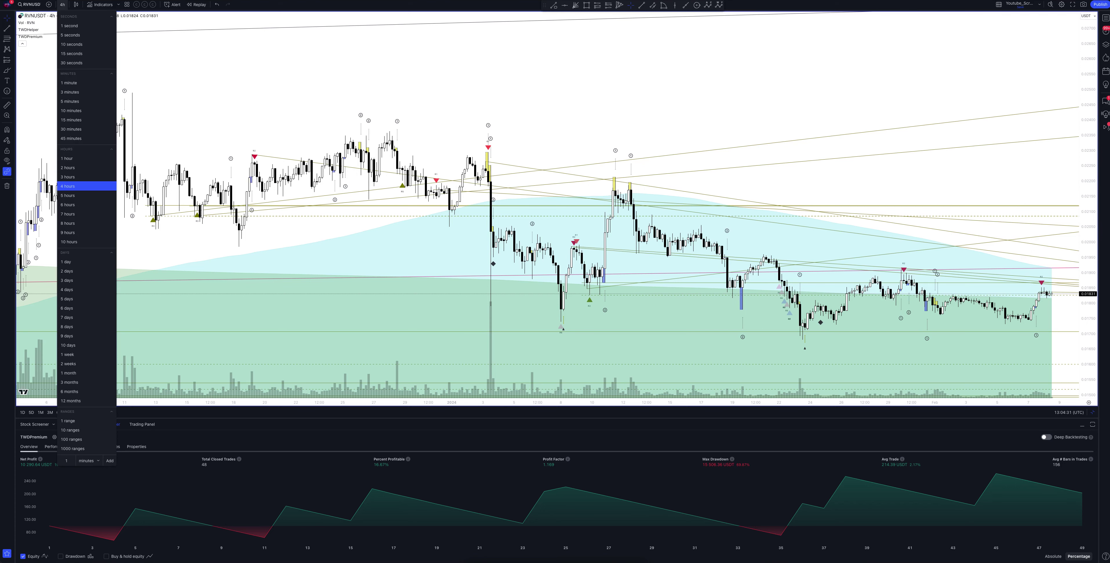
# Set the chart to 5 hours, review the 47-trade backtest, and reopen the interval list
pyautogui.click(67, 196)
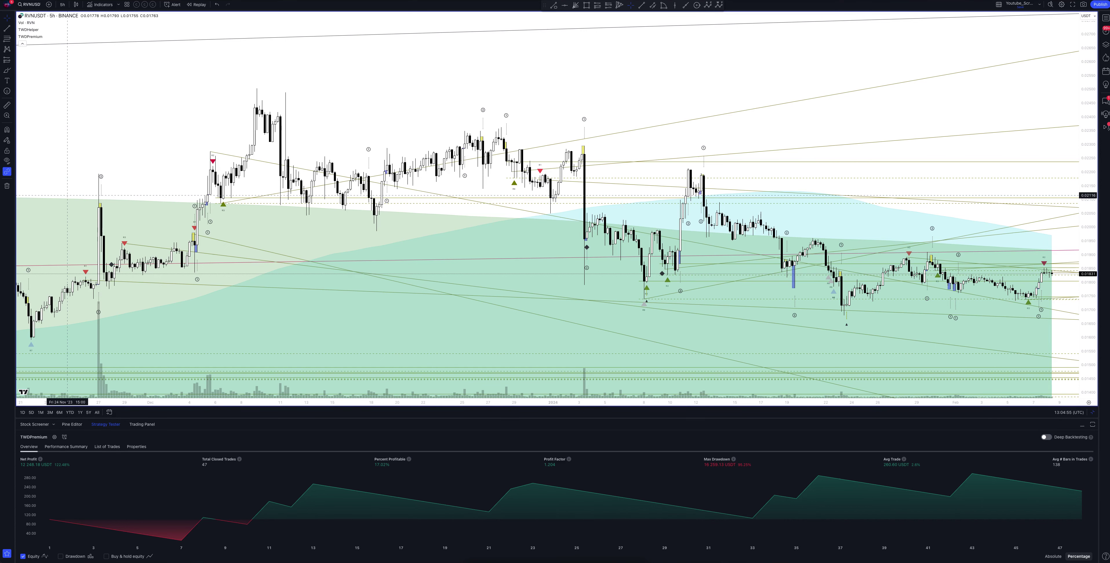
pyautogui.click(62, 4)
# Set the chart to 6 hours, review the 27-trade backtest, and reopen the interval list
pyautogui.click(68, 205)
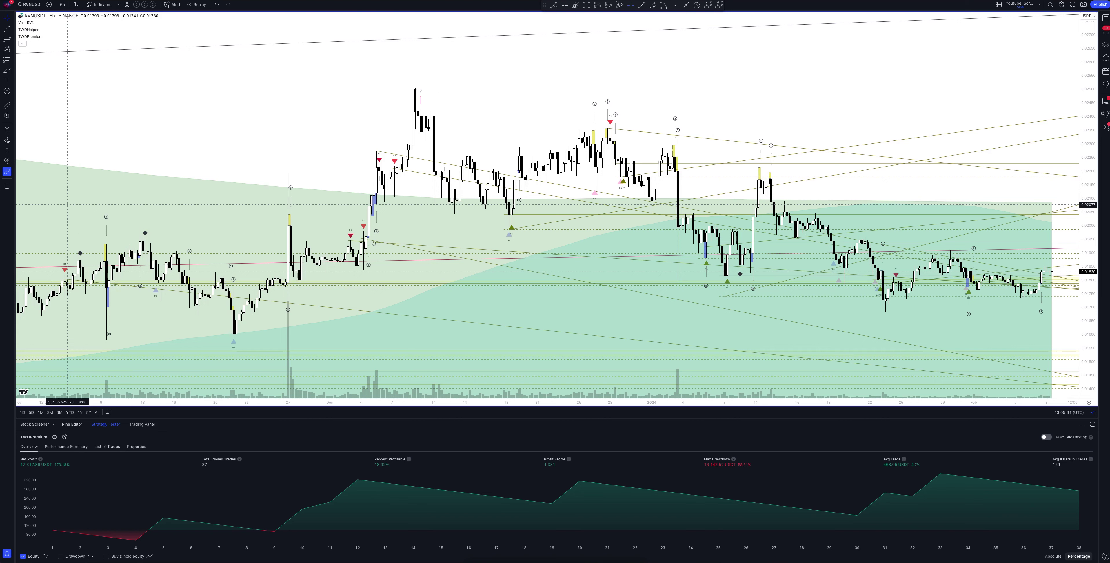
pyautogui.click(62, 4)
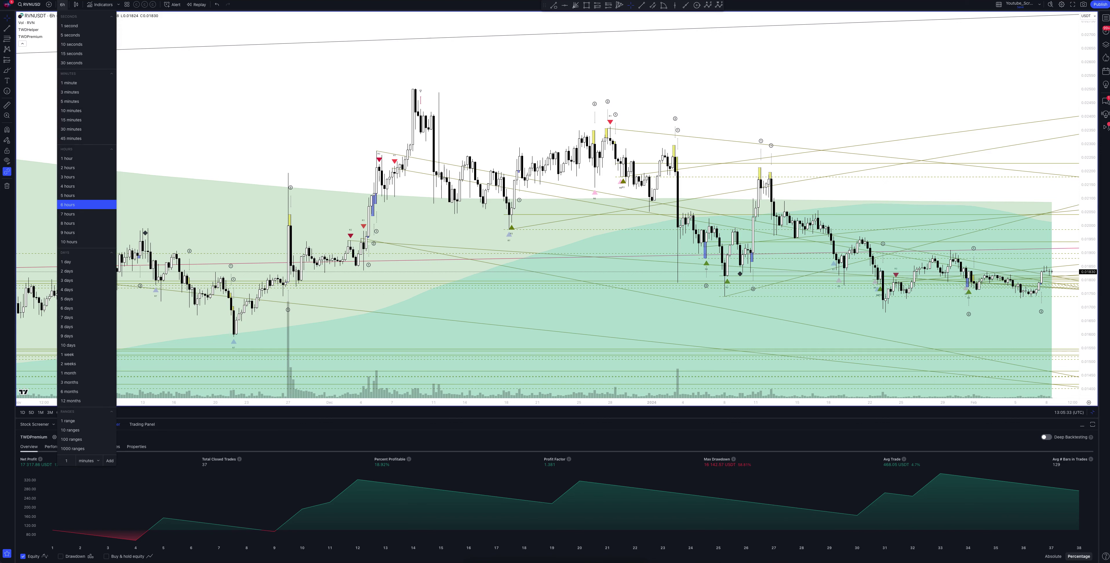
# Set the chart to 7 hours, confirm still 27 closed trades, and reopen the interval list
pyautogui.click(67, 214)
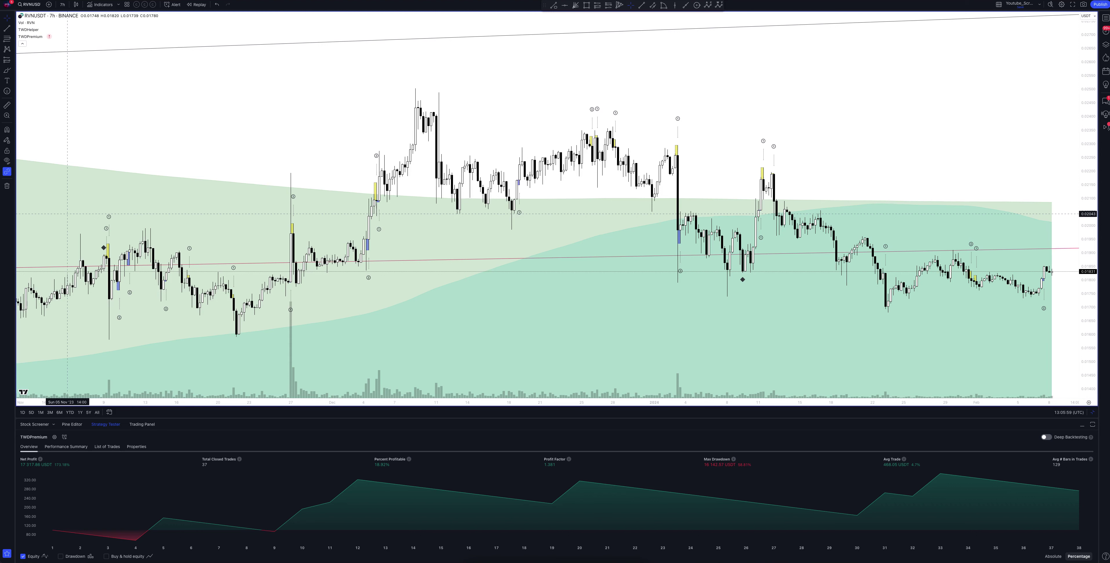
pyautogui.click(62, 4)
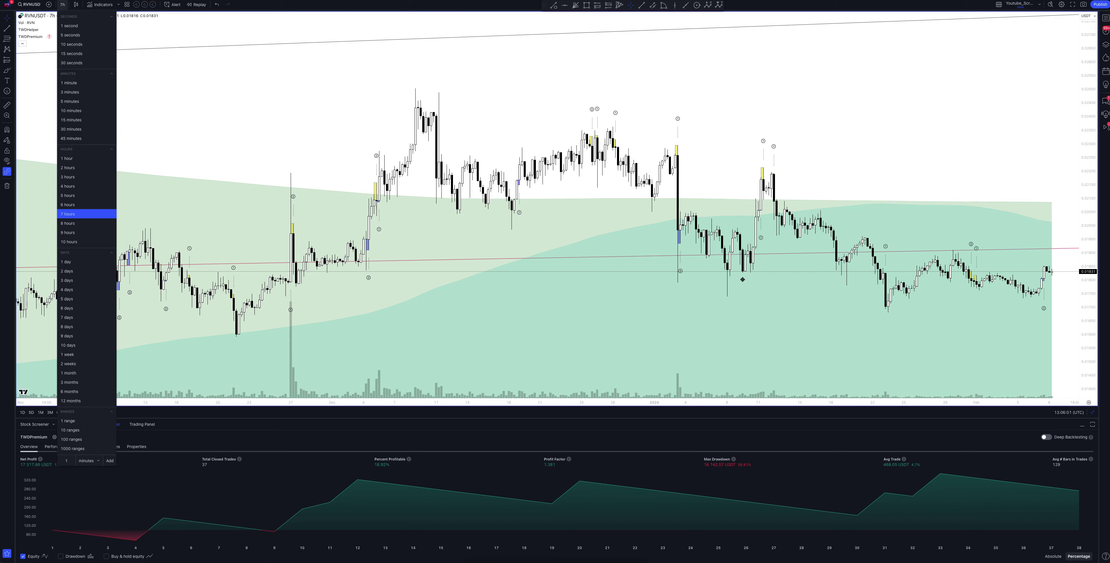
# Try the 8-hour timeframe, which times out with no backtest data, then switch back to 1 hour
pyautogui.click(67, 223)
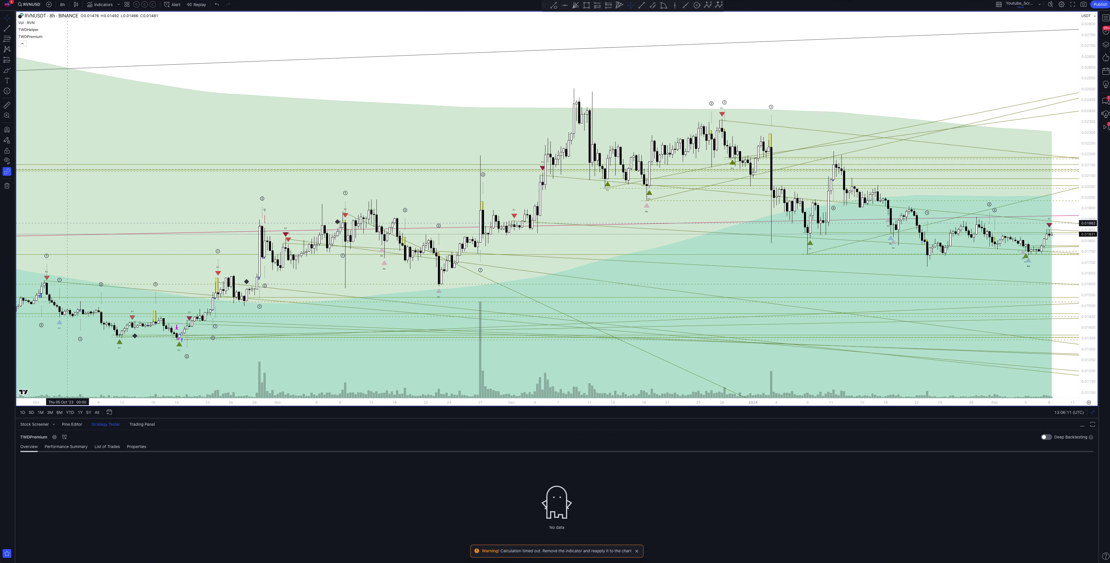
pyautogui.click(62, 4)
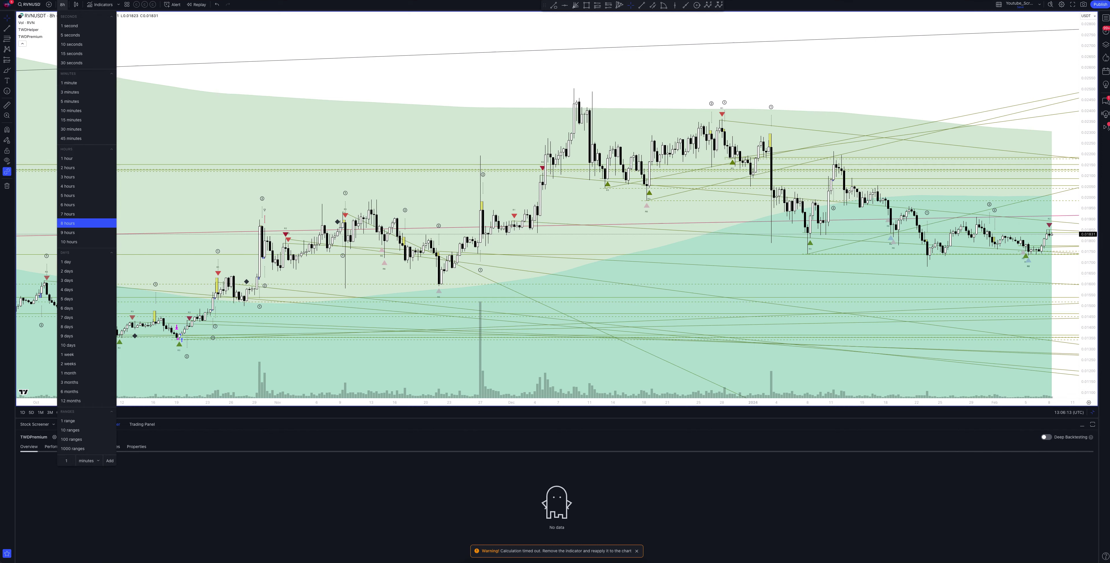
pyautogui.click(67, 158)
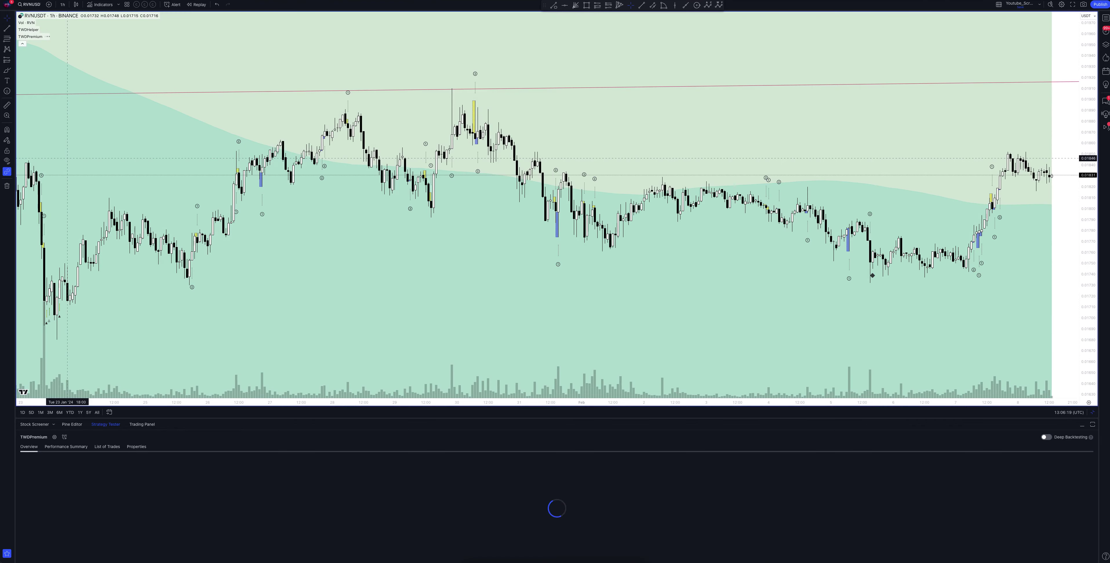
# Un-maximize the 1-hour RVNUSDT chart to restore the eight-chart grid
pyautogui.click(1092, 412)
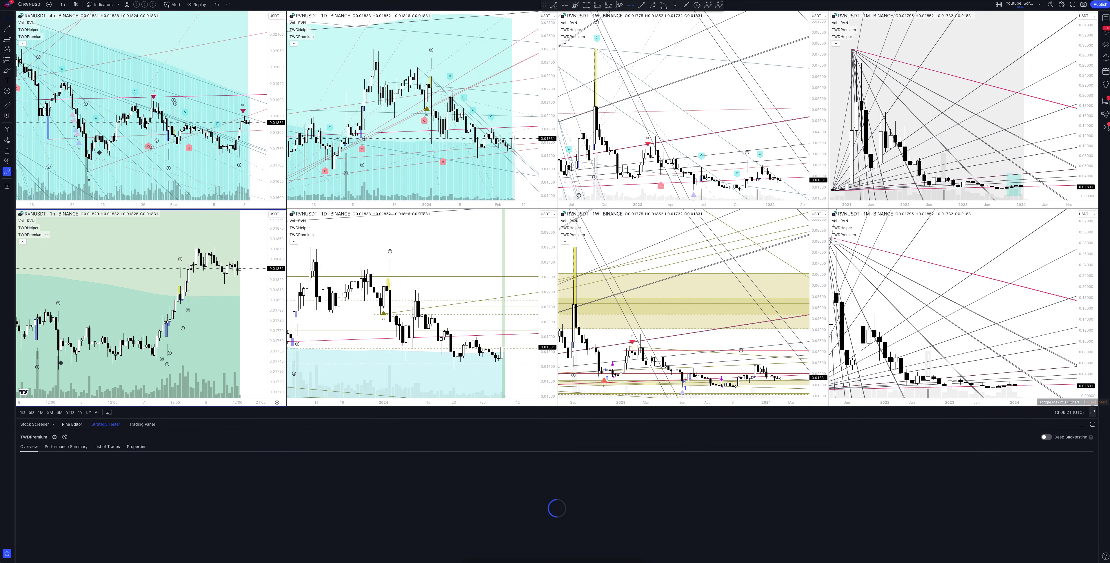